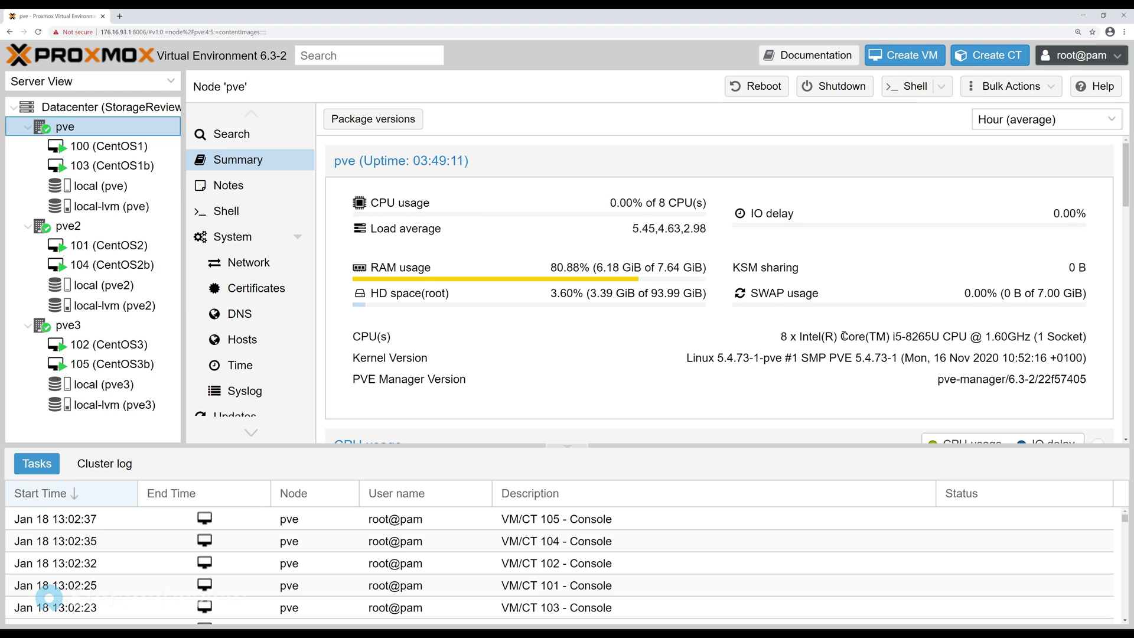
- Review the resource summaries of node pve and its virtual machines 100 (CentOS1) and 103 (CentOS1b)
{"action": "left_click_drag", "start_coordinate": [822, 336], "coordinate": [780, 336]}
{"action": "left_click", "coordinate": [821, 336]}
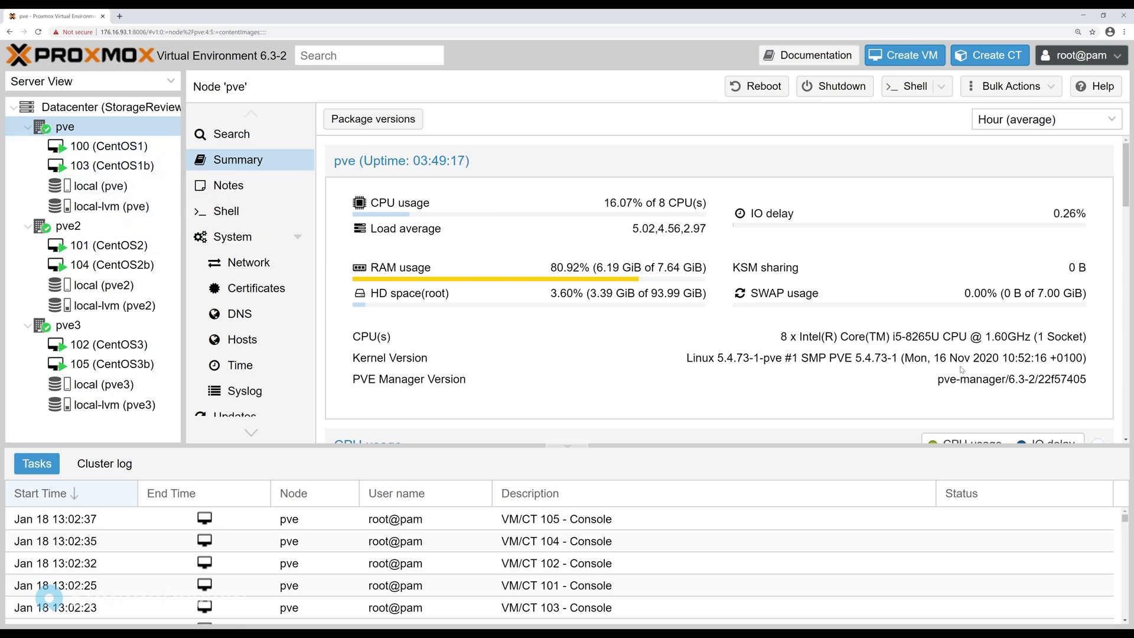
{"action": "left_click", "coordinate": [129, 148]}
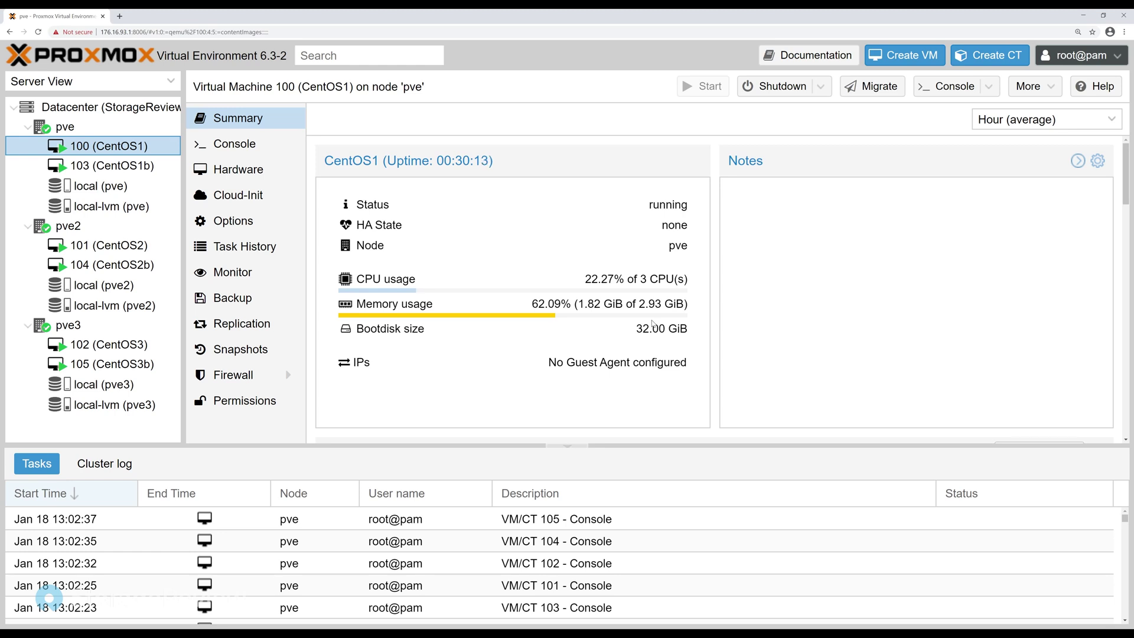
{"action": "left_click", "coordinate": [133, 170]}
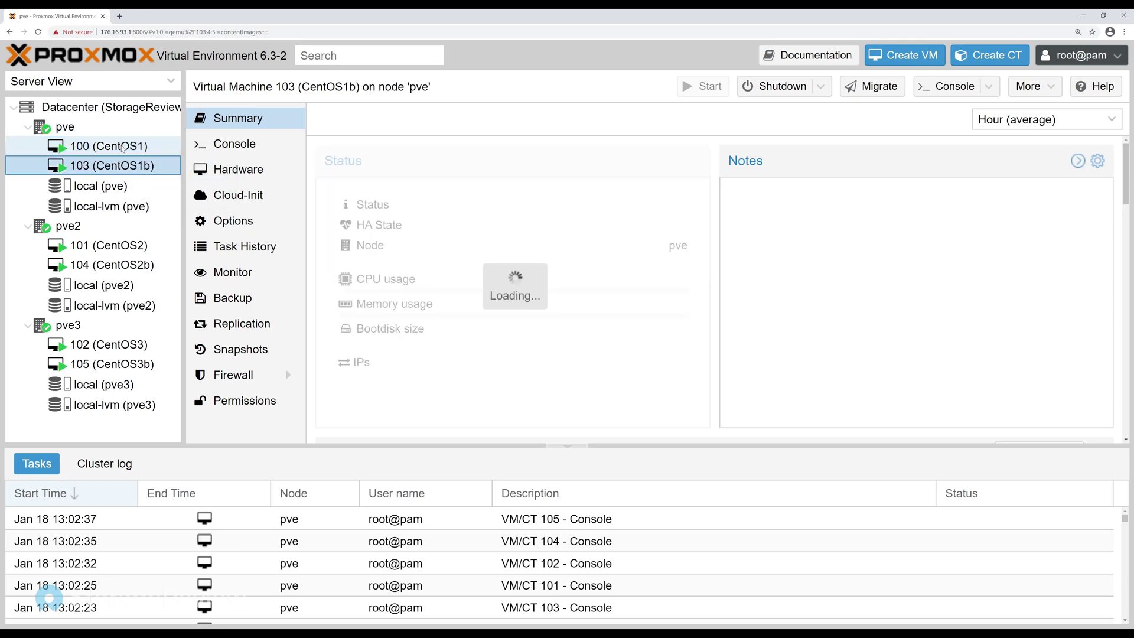
{"action": "left_click", "coordinate": [126, 151]}
- Start creating a virtual machine on node pve with ID 106 and name it TestVM
{"action": "left_click", "coordinate": [88, 131]}
{"action": "right_click", "coordinate": [88, 130]}
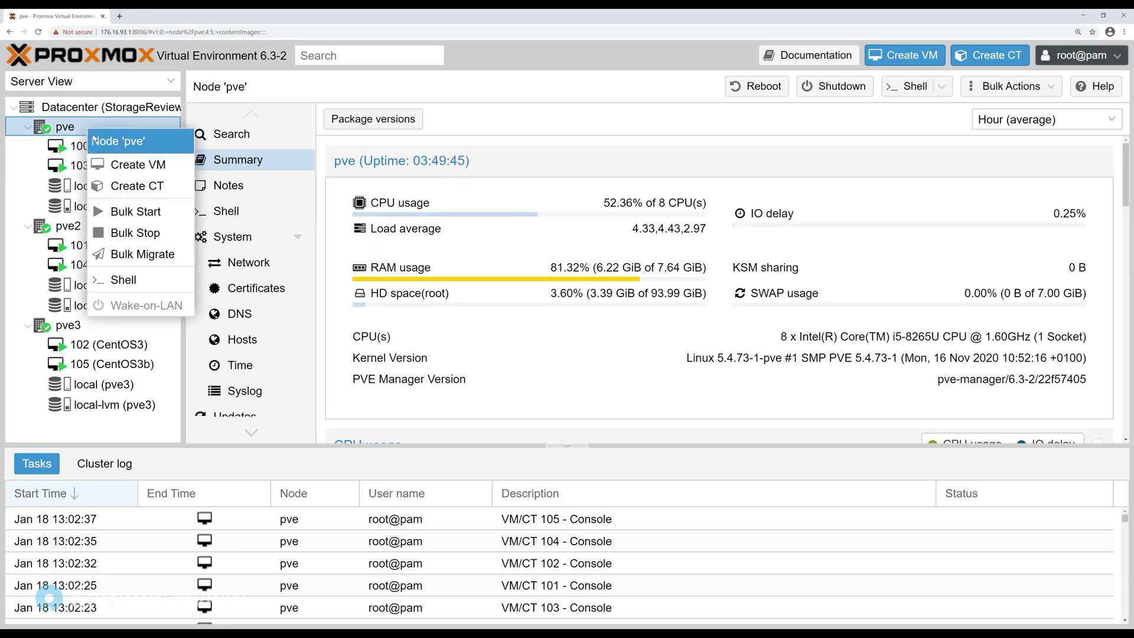
{"action": "left_click", "coordinate": [127, 166]}
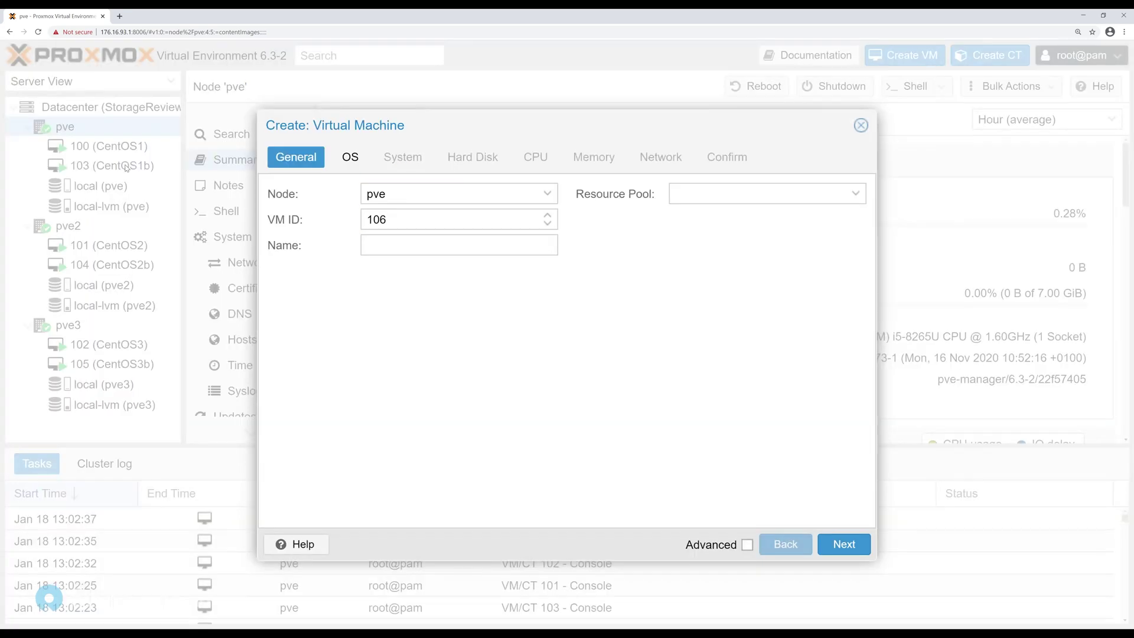
{"action": "left_click", "coordinate": [399, 238]}
{"action": "type", "text": "TestVM"}
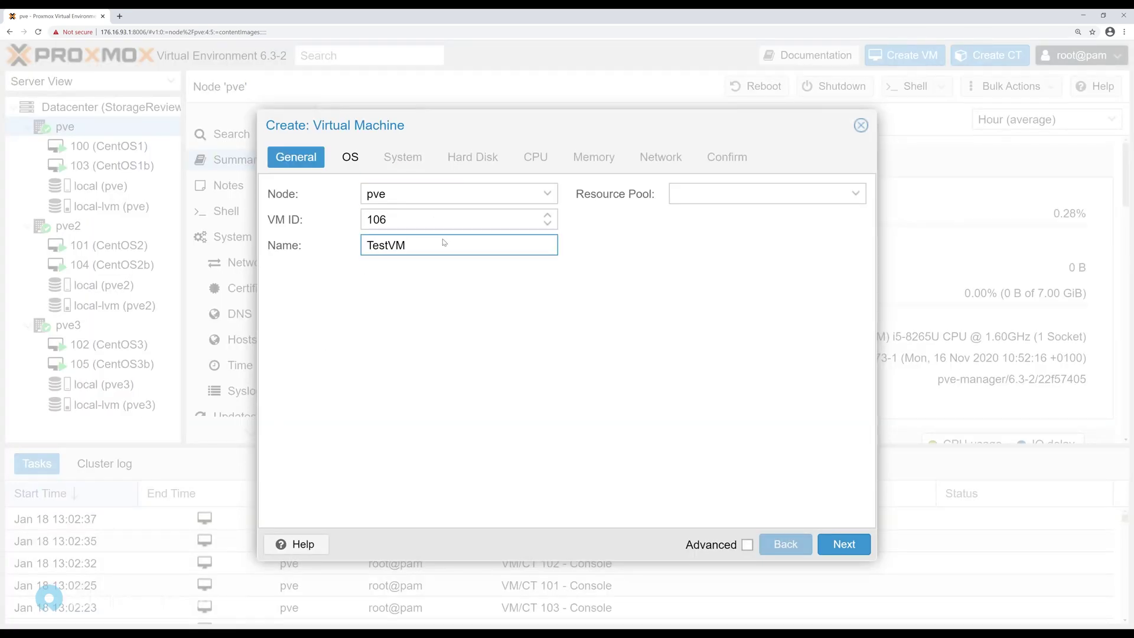
{"action": "left_click", "coordinate": [843, 544]}
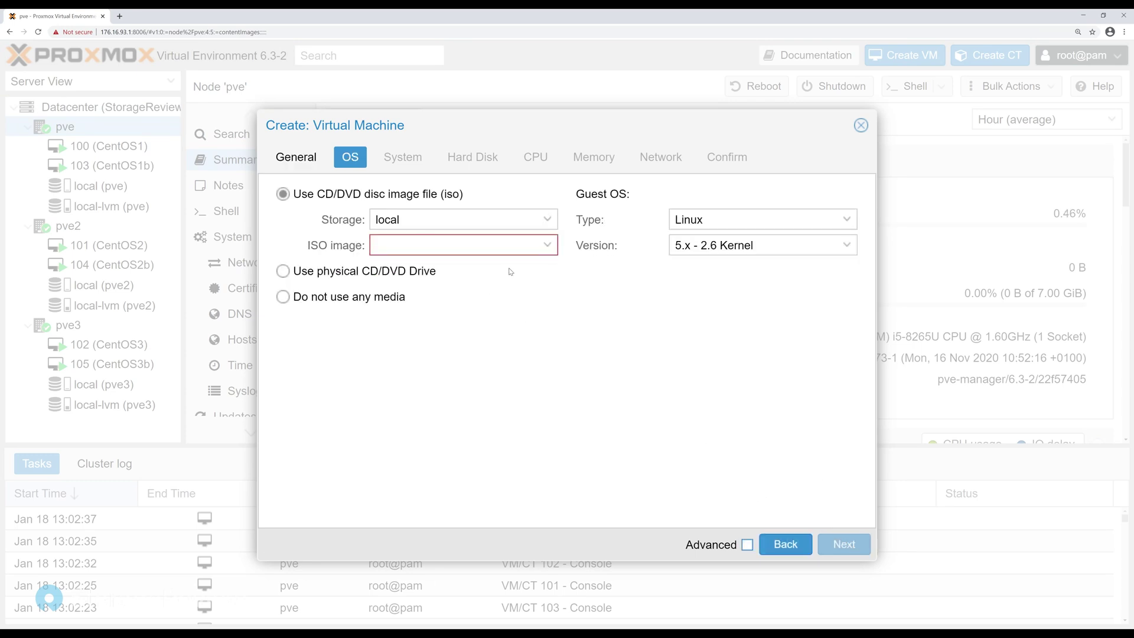
- Choose the CentOS 7 x86_64 Minimal 1908 ISO from local storage as installation media and keep the default system settings
{"action": "left_click", "coordinate": [547, 245]}
{"action": "left_click", "coordinate": [539, 297]}
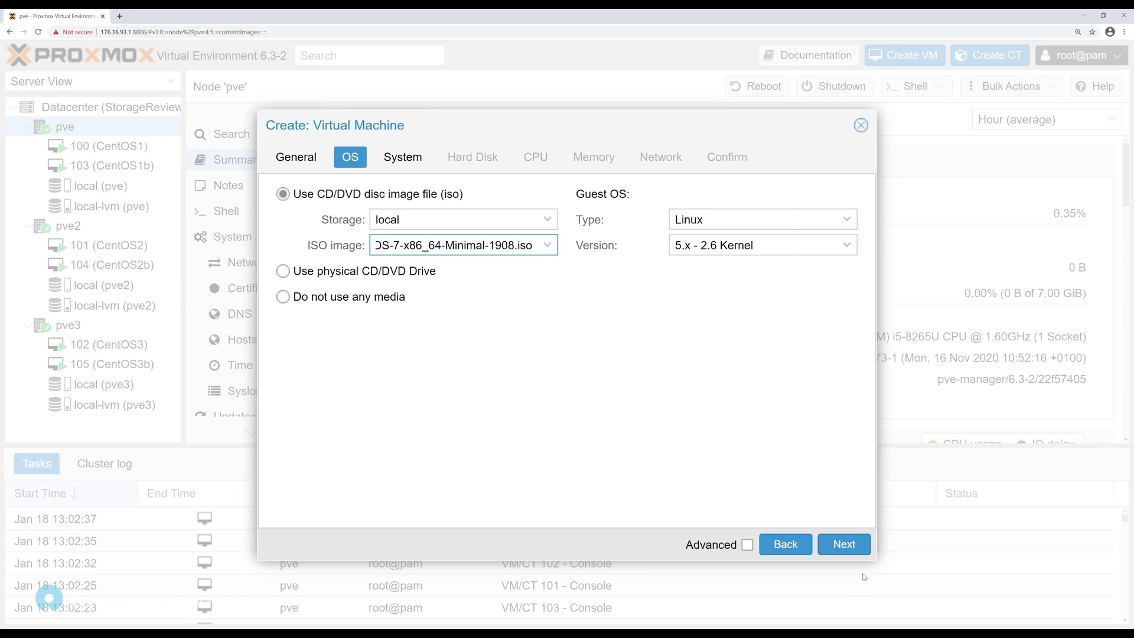
{"action": "left_click", "coordinate": [861, 546]}
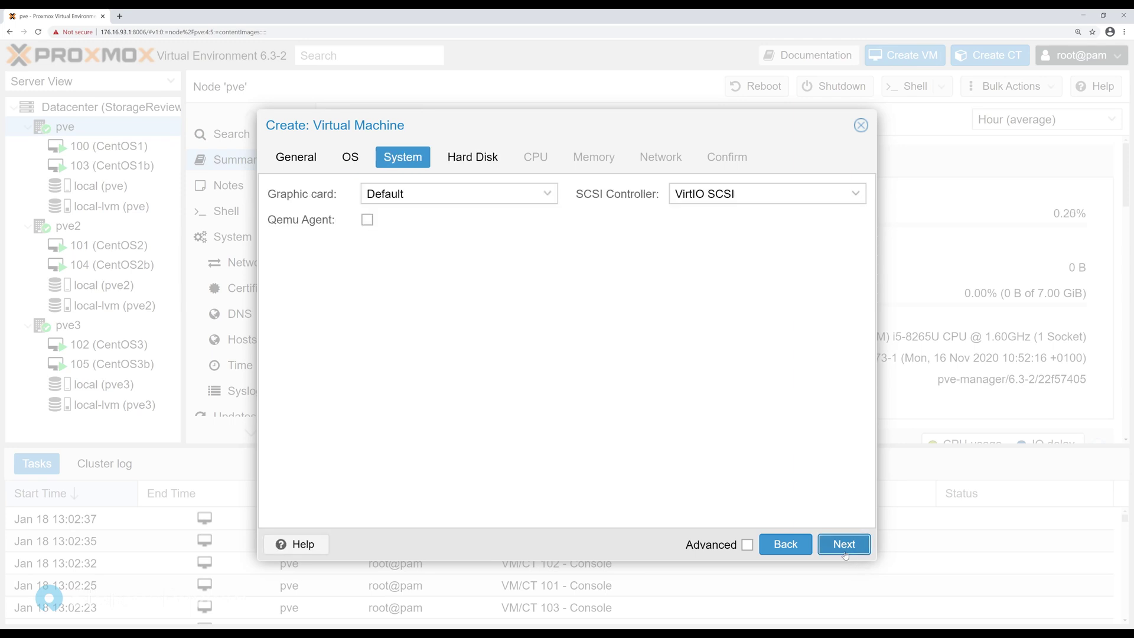
{"action": "left_click", "coordinate": [845, 552]}
- Set the new virtual machine's SCSI disk size to 50 GiB on local-lvm storage
{"action": "double_click", "coordinate": [399, 270]}
{"action": "type", "text": "50"}
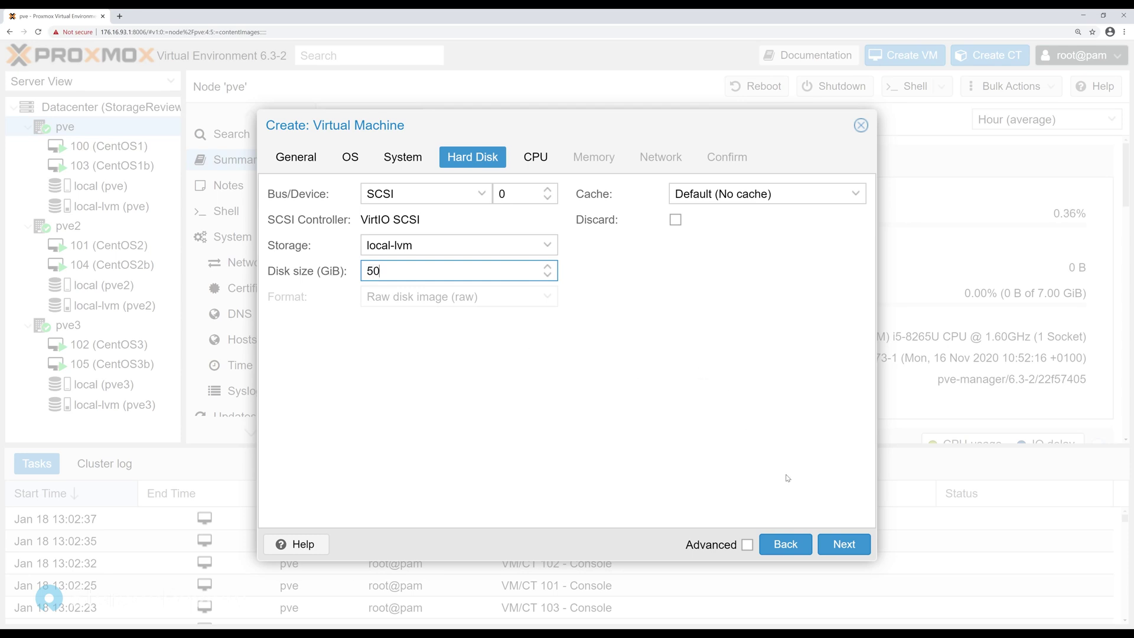
{"action": "left_click", "coordinate": [842, 544]}
- Give the new virtual machine 2 CPU sockets with 1 core each and 1024 MiB of memory
{"action": "double_click", "coordinate": [400, 193]}
{"action": "type", "text": "2"}
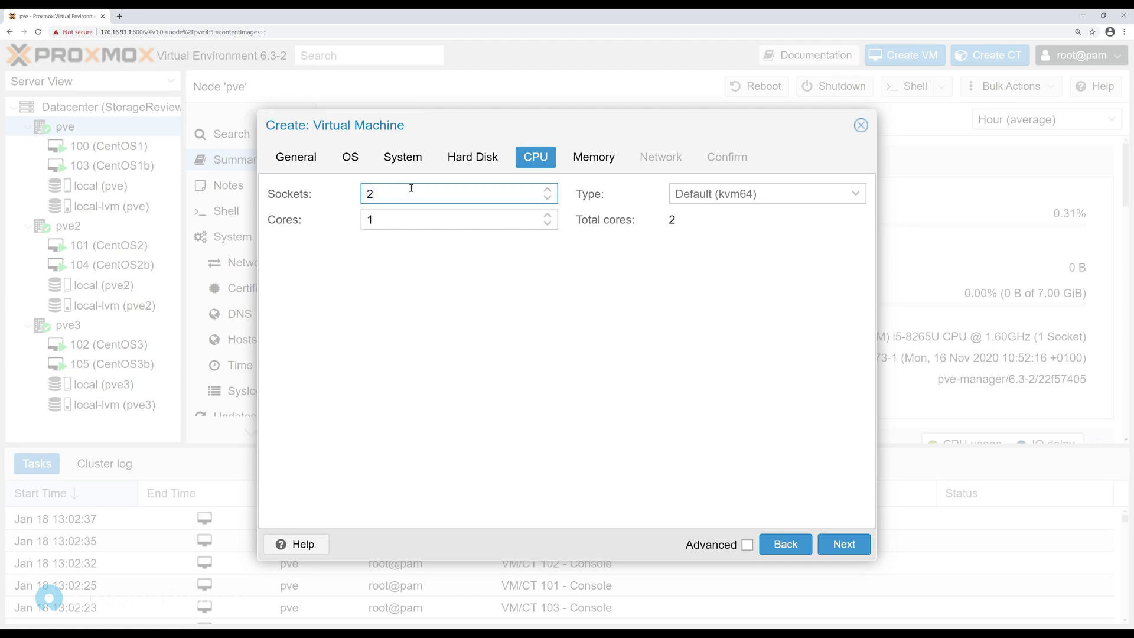
{"action": "left_click", "coordinate": [835, 546]}
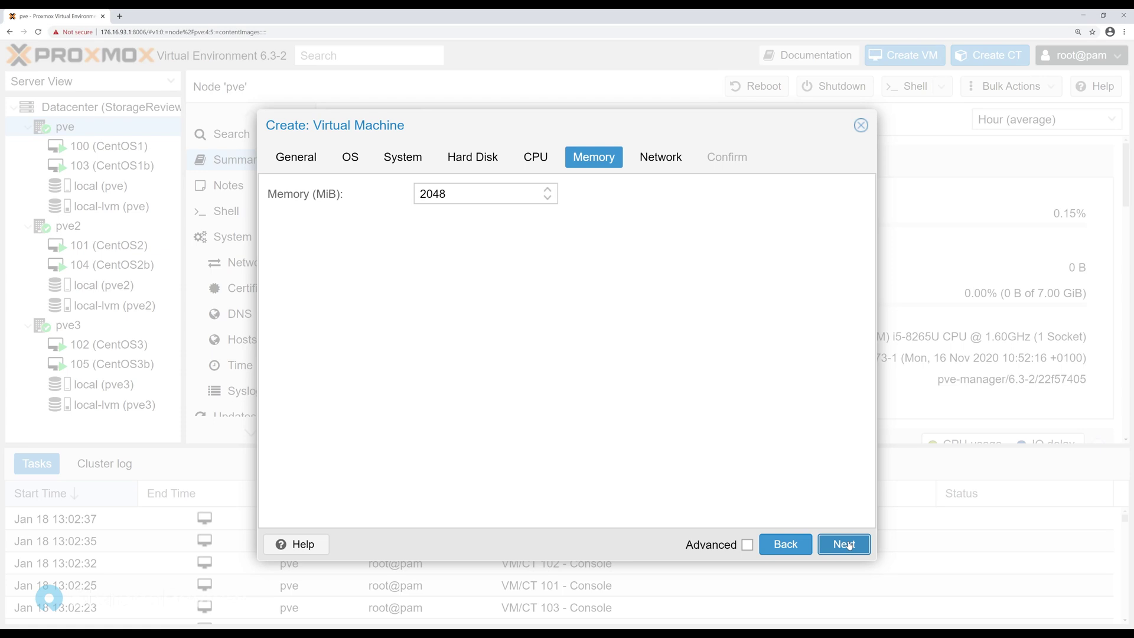
{"action": "double_click", "coordinate": [452, 196]}
{"action": "type", "text": "1024"}
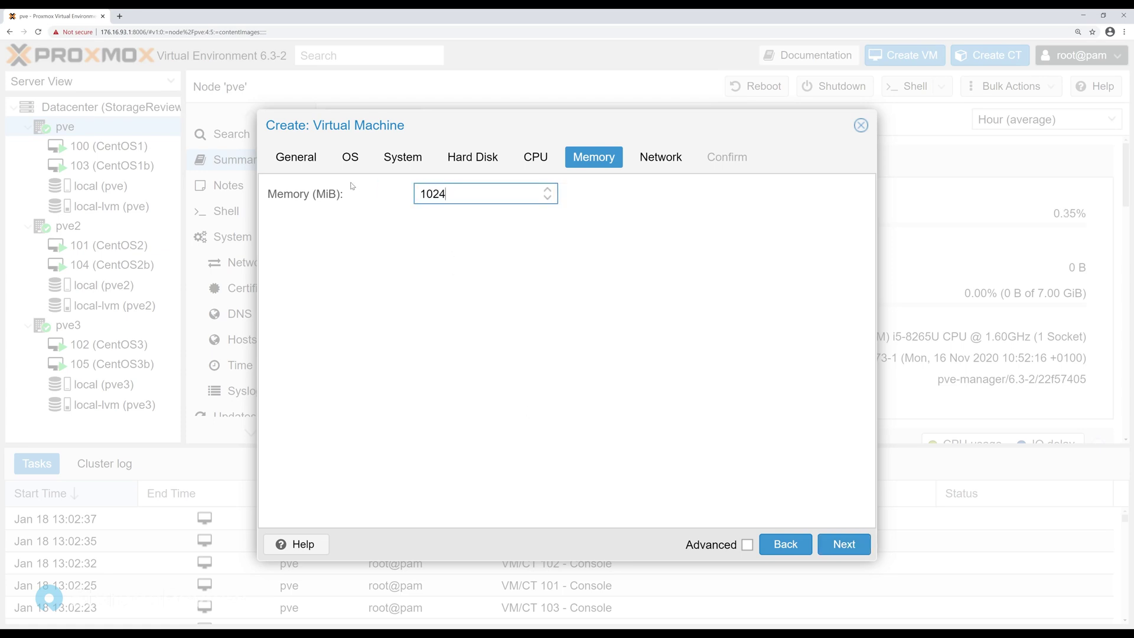
{"action": "left_click", "coordinate": [845, 546]}
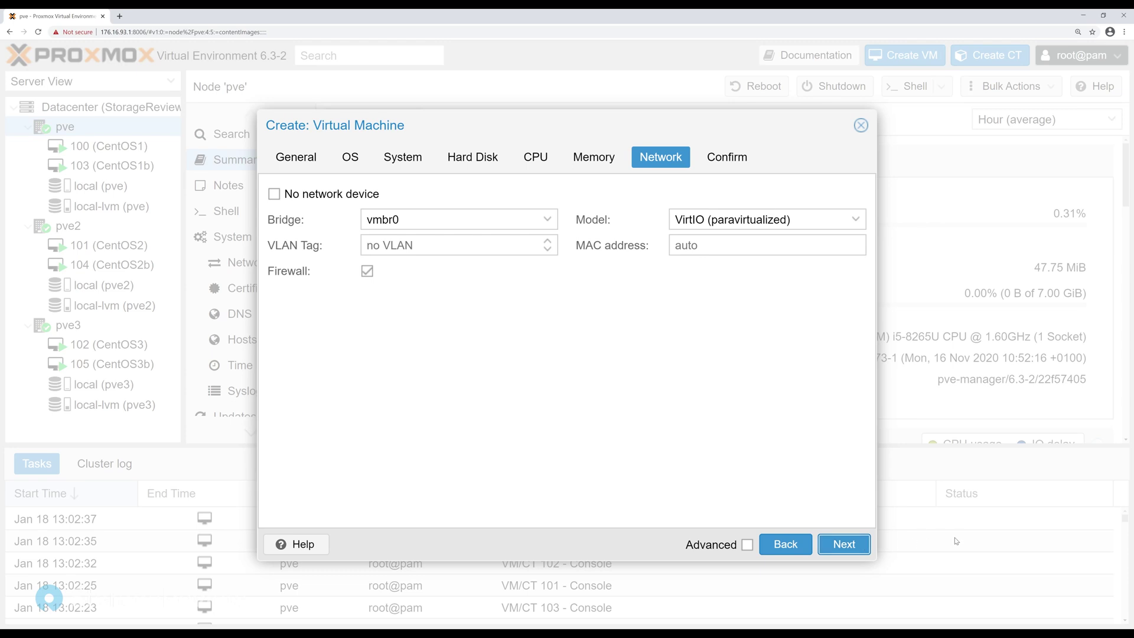
- Finish creating the virtual machine with the default vmbr0 VirtIO network settings and open its summary
{"action": "left_click", "coordinate": [855, 549]}
{"action": "left_click", "coordinate": [856, 550]}
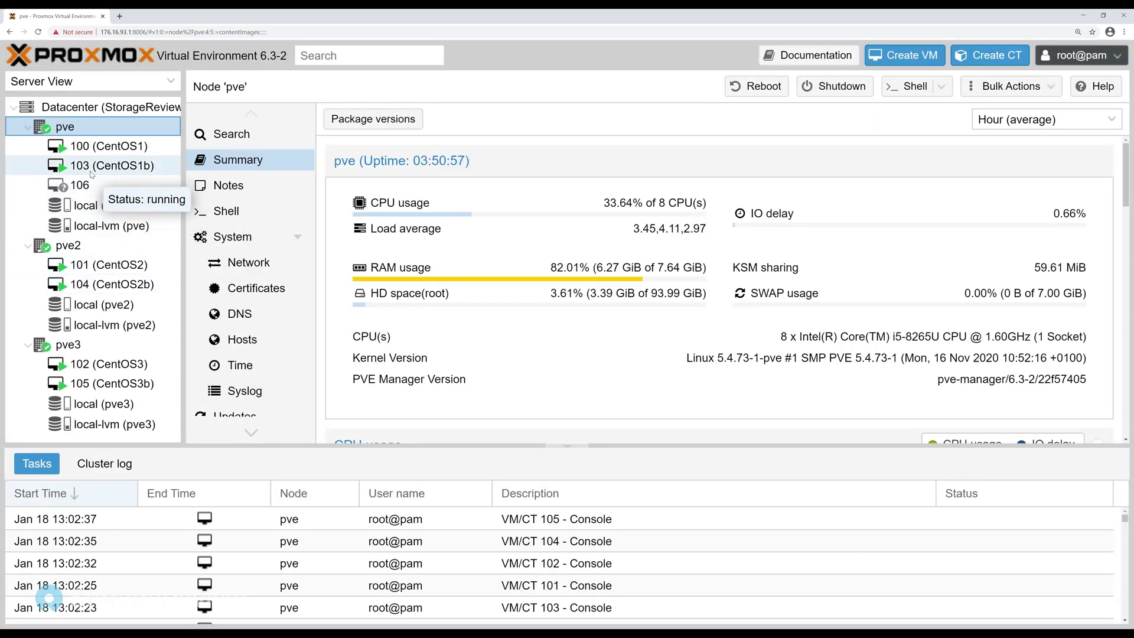
{"action": "left_click", "coordinate": [83, 185]}
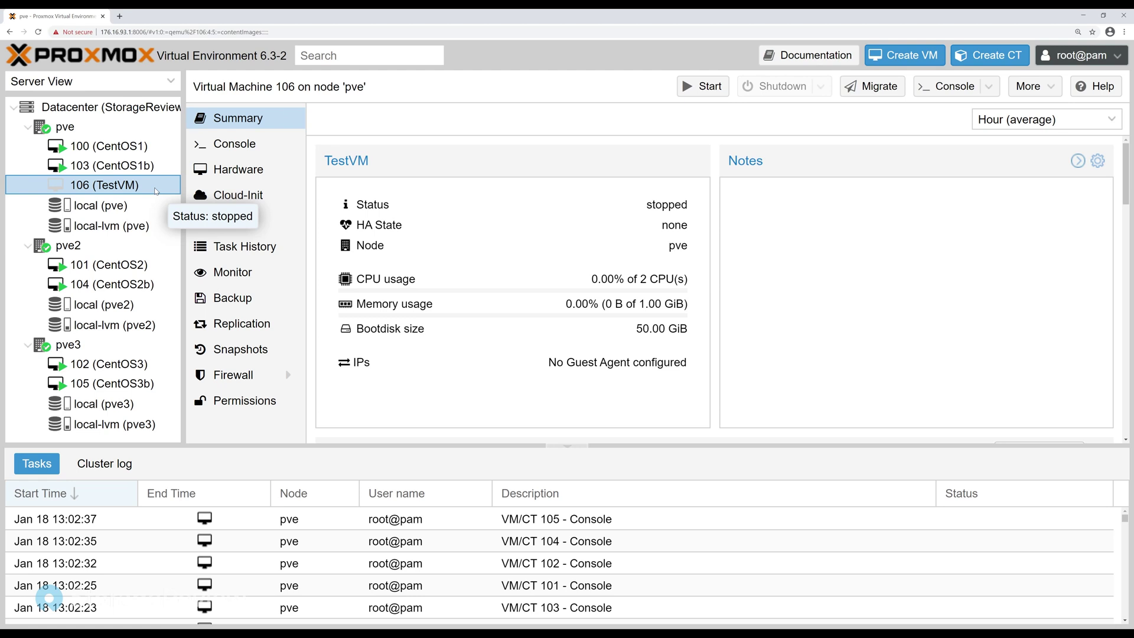
- Examine node pve's summary graphs for CPU usage, server load, memory usage and network traffic over the last hour
{"action": "left_click", "coordinate": [86, 127]}
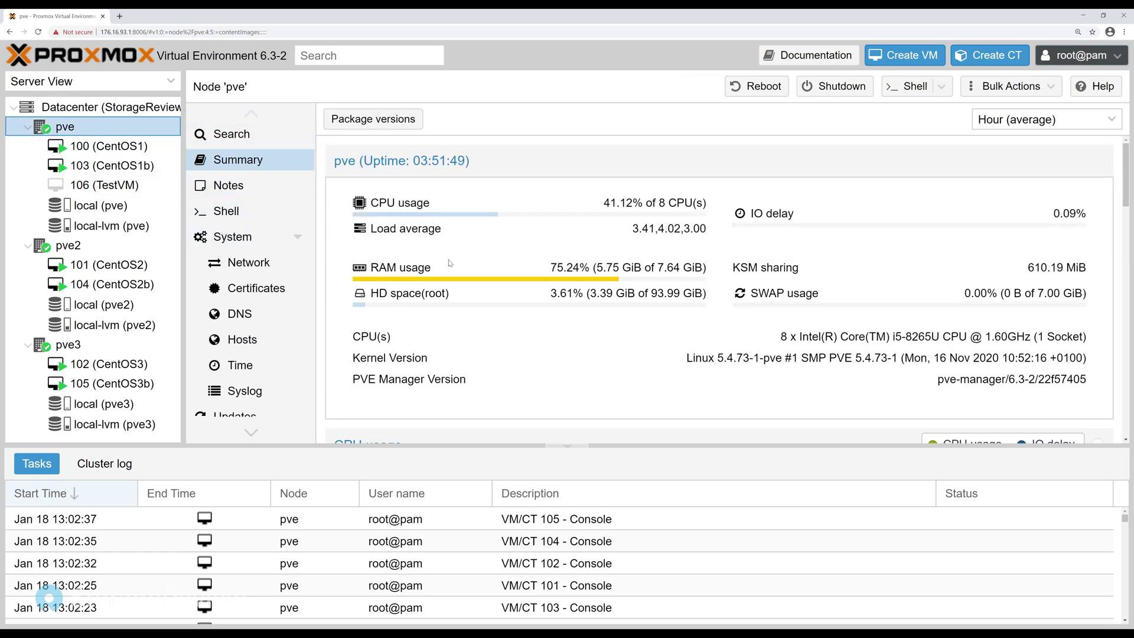
{"action": "scroll", "coordinate": [452, 260], "scroll_direction": "down", "scroll_amount": 3}
{"action": "scroll", "coordinate": [453, 258], "scroll_direction": "down", "scroll_amount": 2}
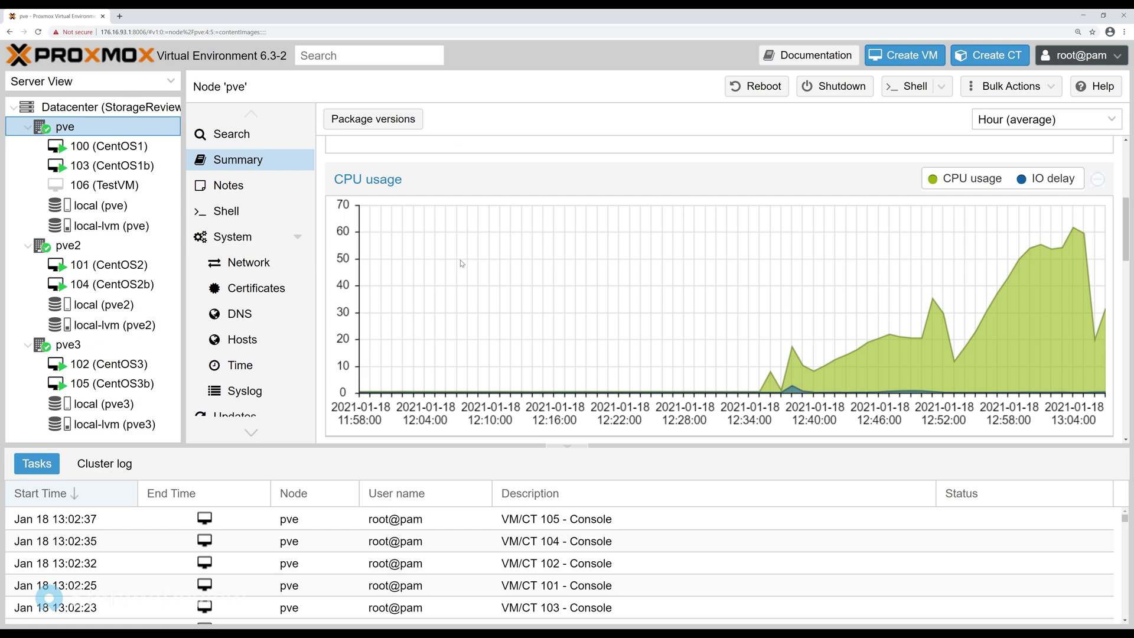
{"action": "scroll", "coordinate": [460, 262], "scroll_direction": "up", "scroll_amount": 1}
{"action": "scroll", "coordinate": [463, 265], "scroll_direction": "down", "scroll_amount": 2}
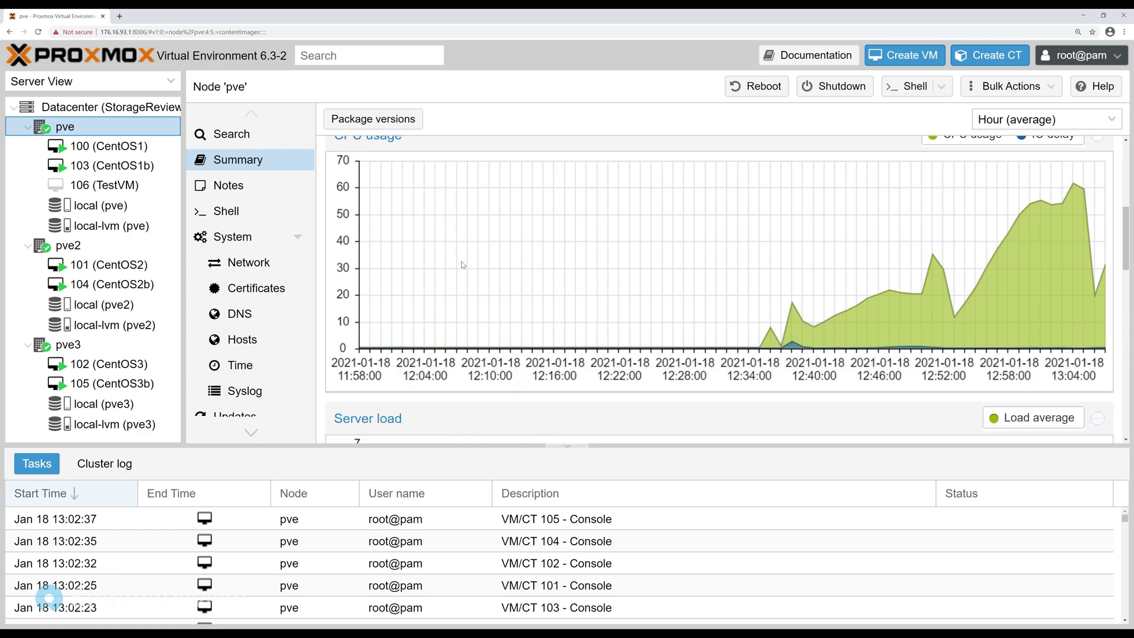
{"action": "scroll", "coordinate": [462, 263], "scroll_direction": "down", "scroll_amount": 5}
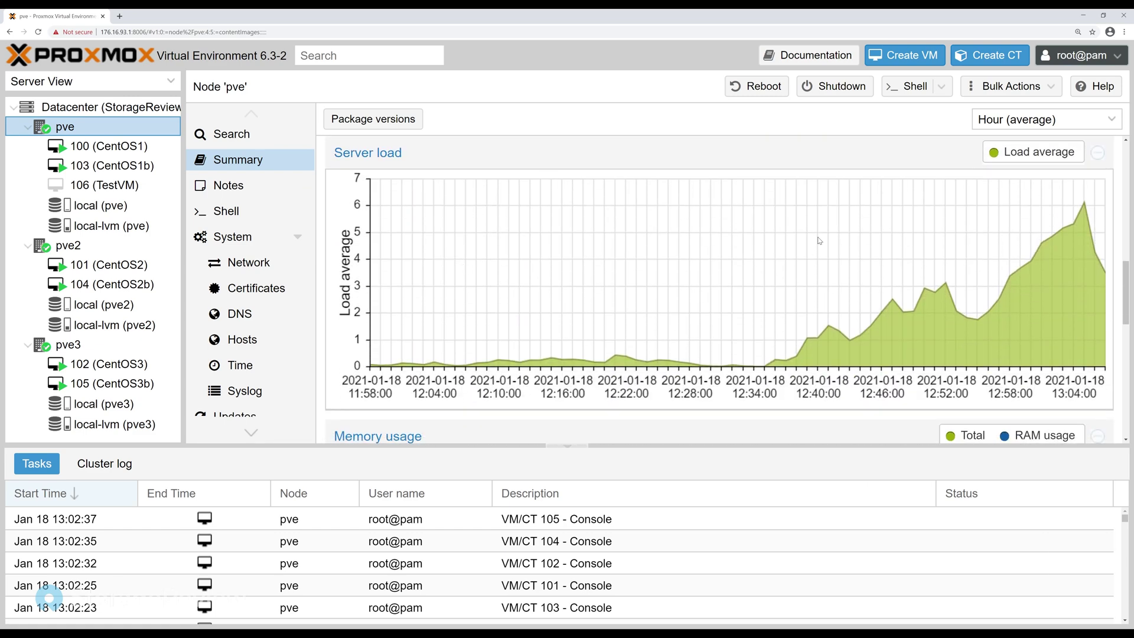
{"action": "scroll", "coordinate": [724, 243], "scroll_direction": "down", "scroll_amount": 5}
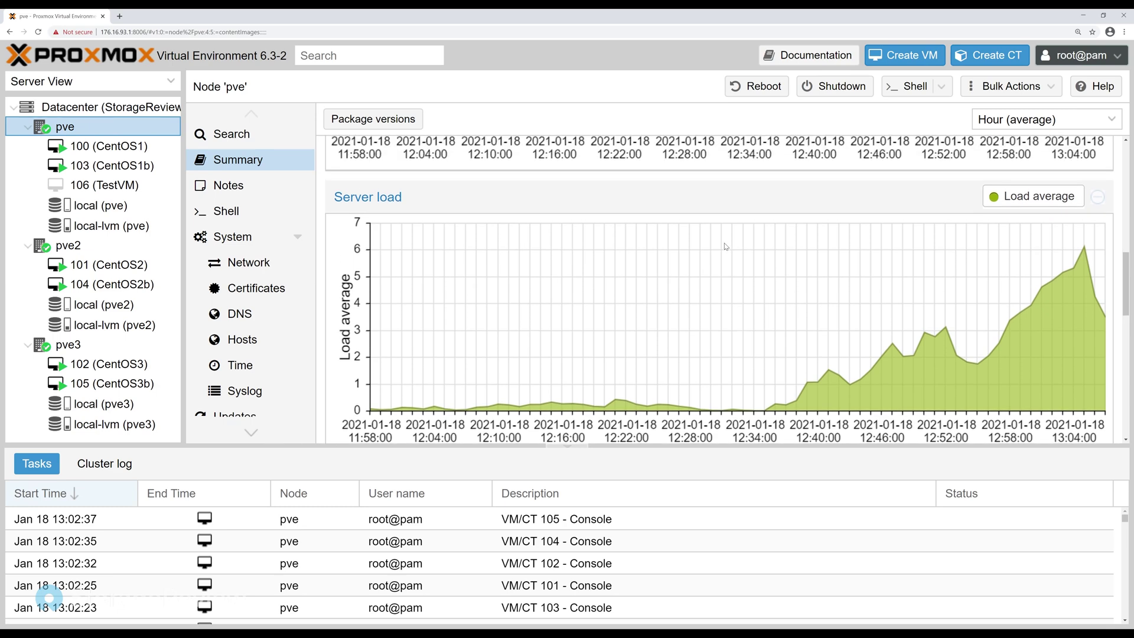
{"action": "scroll", "coordinate": [756, 282], "scroll_direction": "down", "scroll_amount": 4}
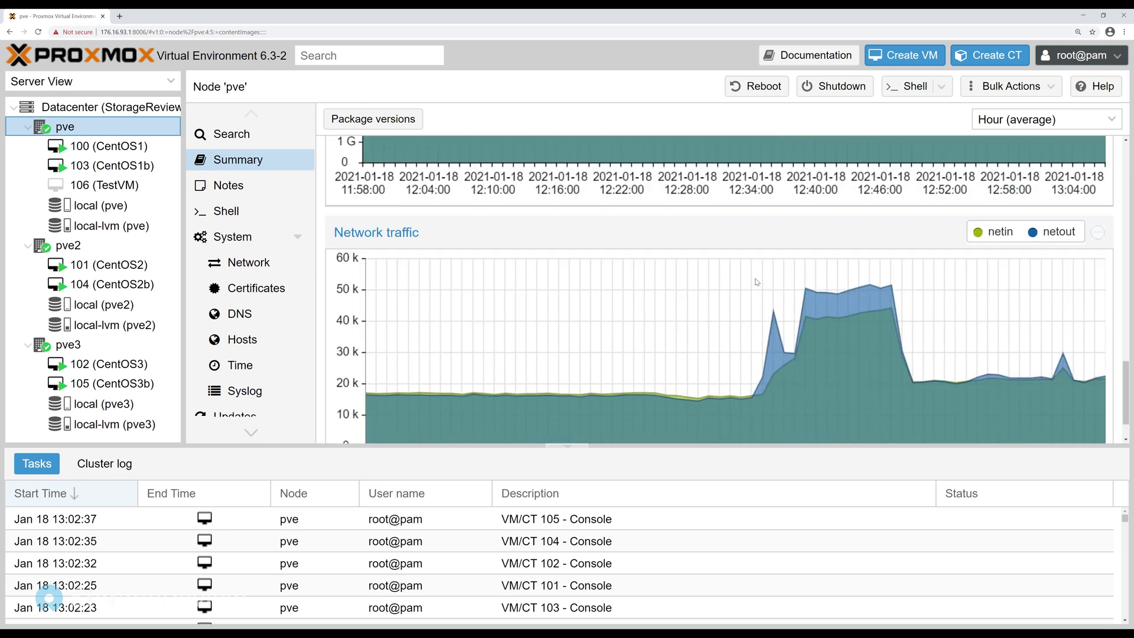
{"action": "scroll", "coordinate": [760, 281], "scroll_direction": "down", "scroll_amount": 1}
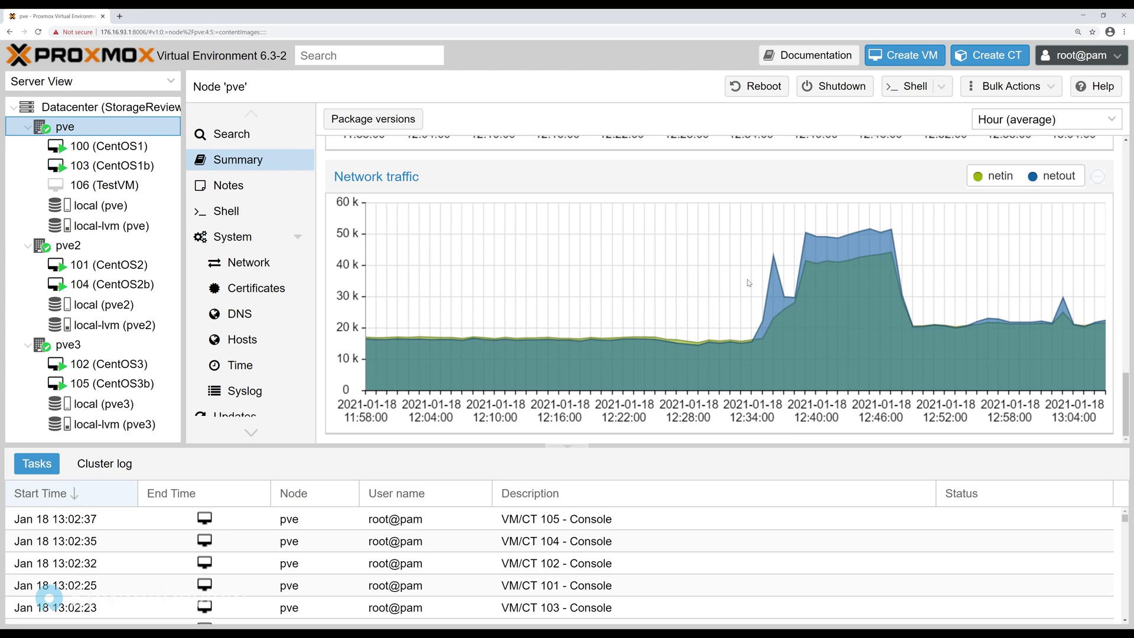
{"action": "mouse_move", "coordinate": [776, 339]}
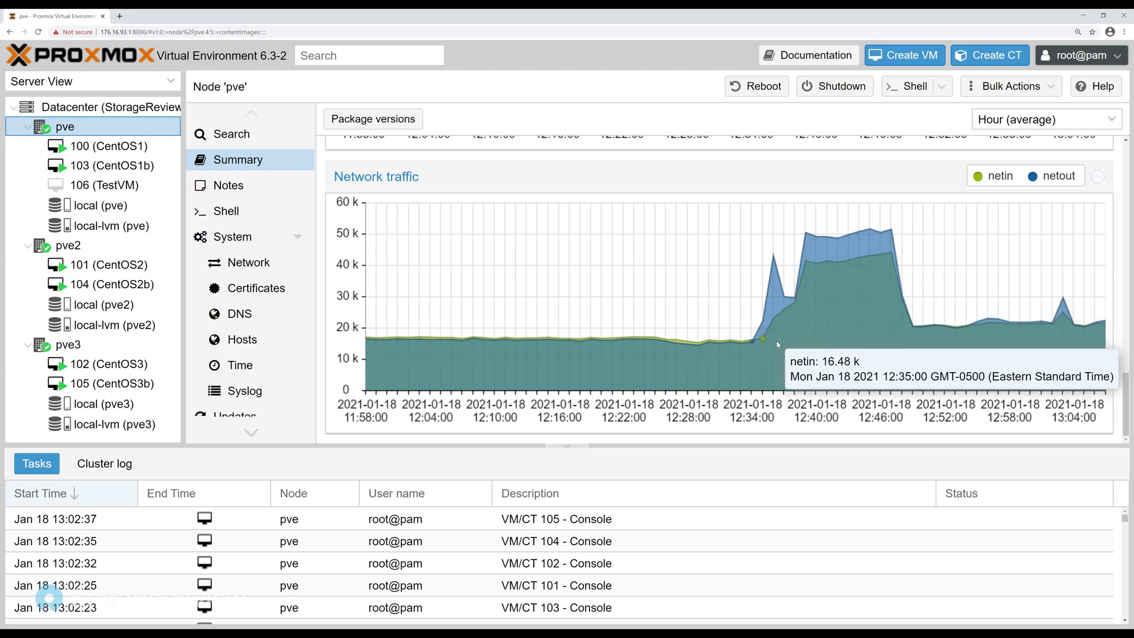